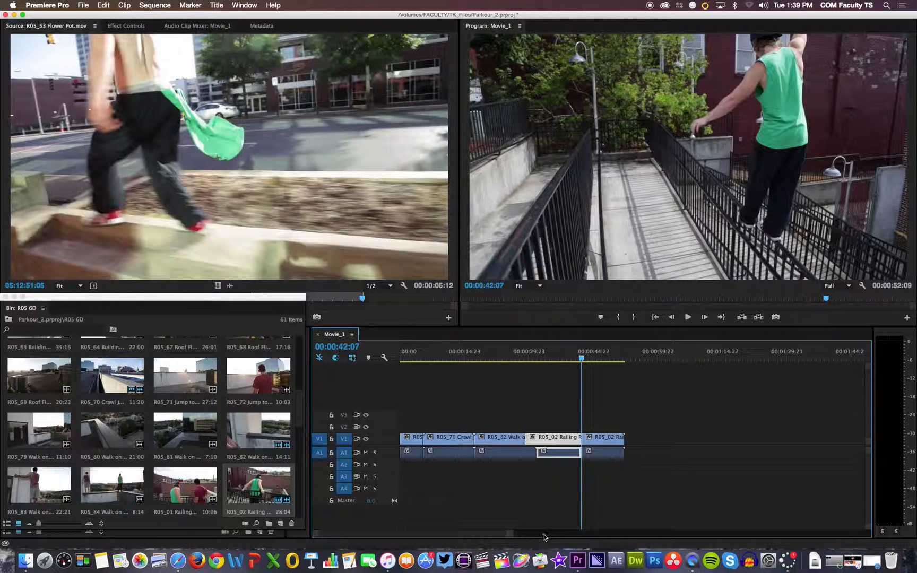
- Slip the footage inside the selected R05_02 Railing clip with the Slip Tool, keeping its place, and scrub back to 00:00:34:05
left_click_drag(275, 300, 233, 304)
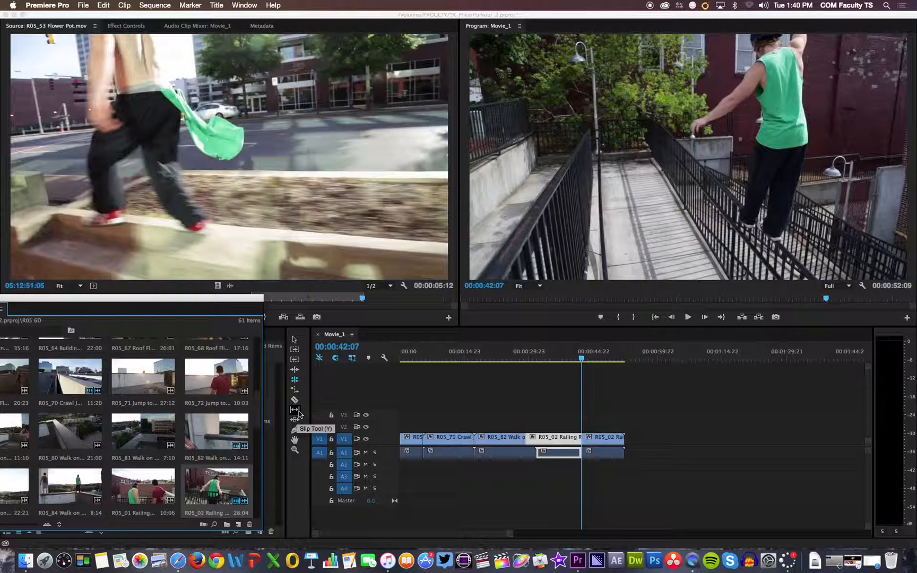
left_click(295, 412)
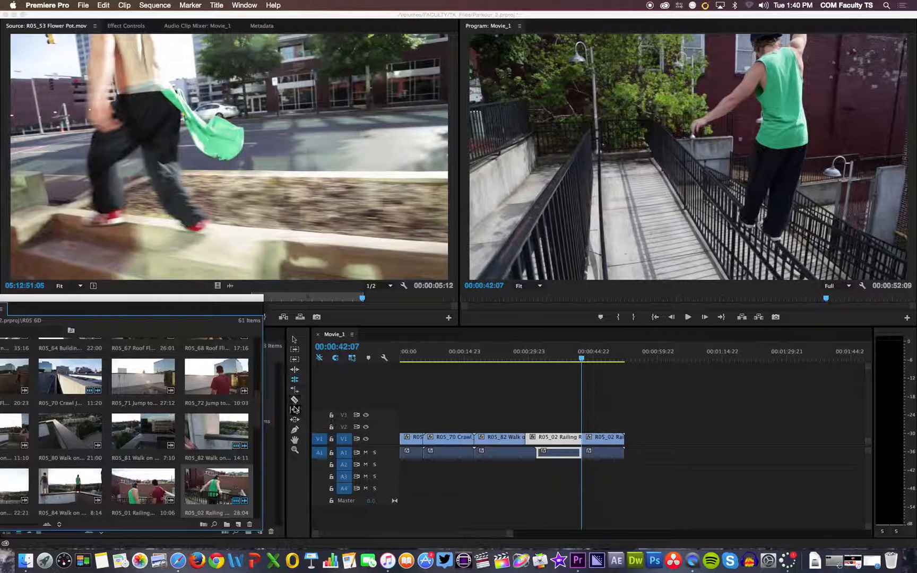
left_click(295, 411)
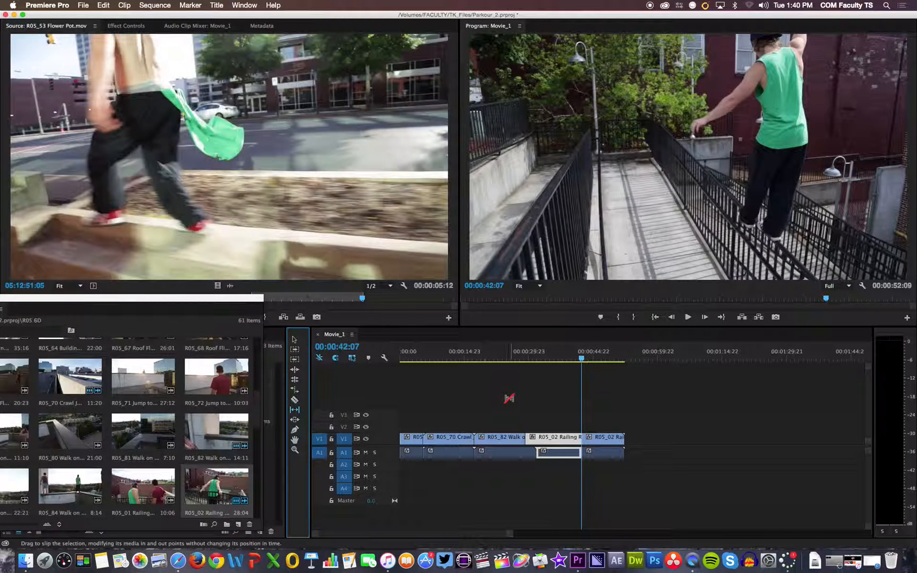
left_click(480, 535)
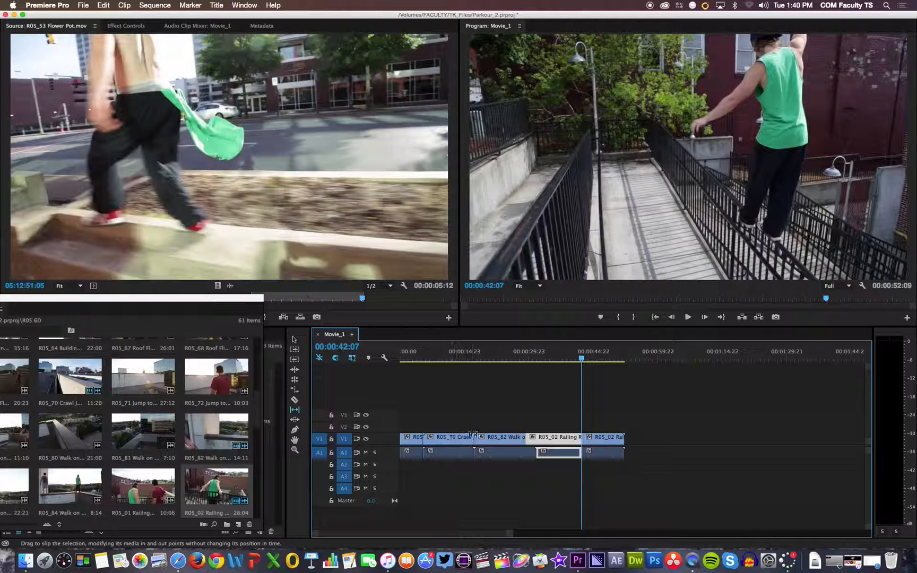
mouse_move(449, 439)
left_mouse_down()
mouse_move(474, 439)
mouse_move(424, 439)
mouse_move(446, 440)
left_mouse_up()
left_click_drag(501, 439, 557, 440)
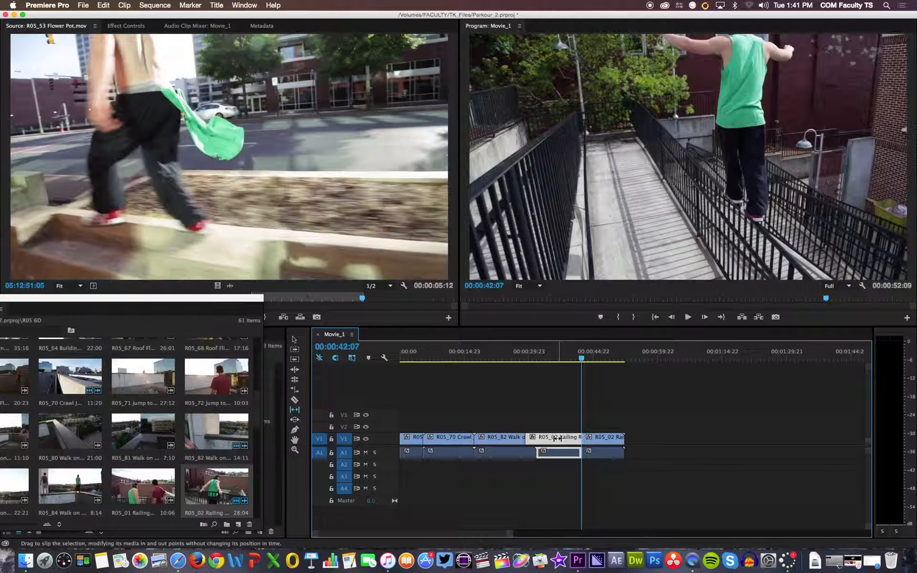
left_click_drag(556, 439, 572, 439)
left_click(561, 360)
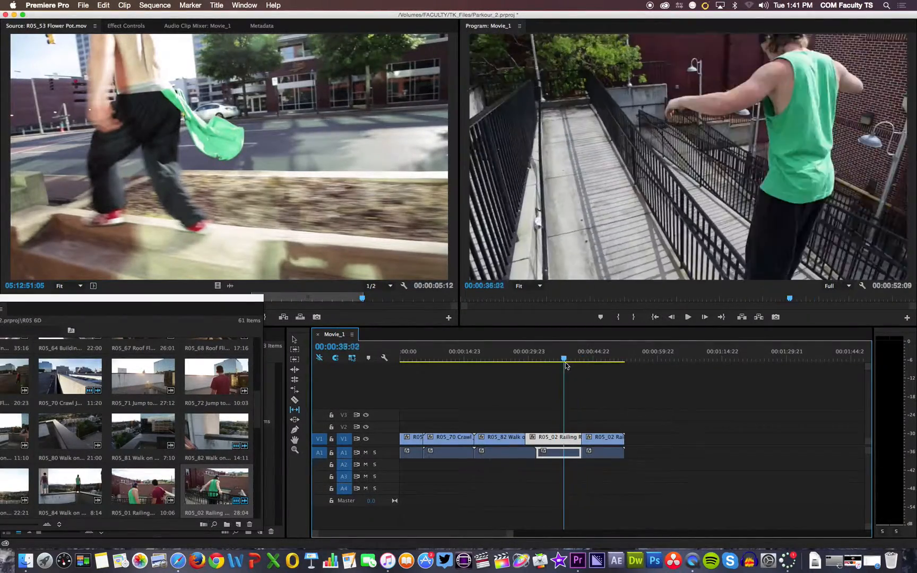
mouse_move(564, 364)
left_mouse_down()
mouse_move(509, 366)
mouse_move(600, 366)
mouse_move(547, 366)
left_mouse_up()
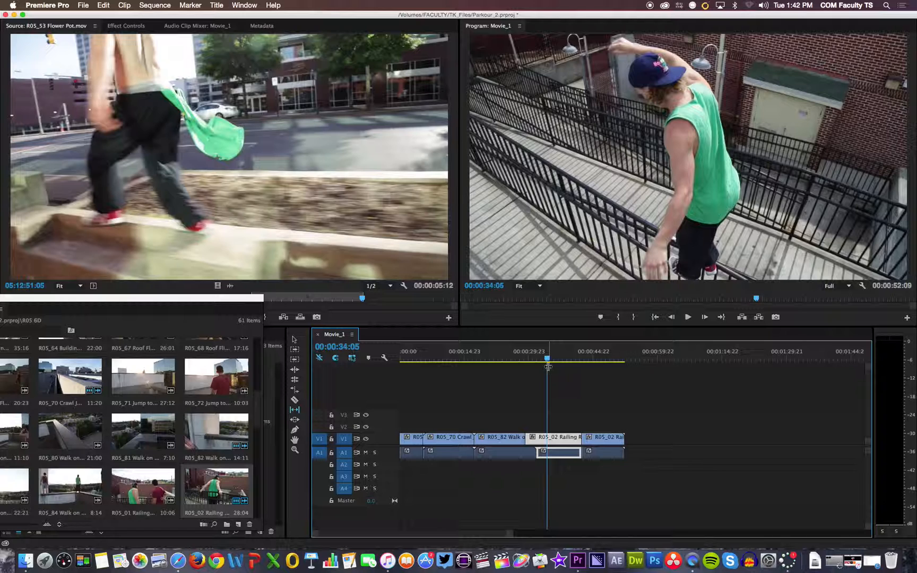
- Slide the selected R05_02 Railing clip about 4 seconds earlier between its neighbouring clips using the Slide Tool
left_click(295, 421)
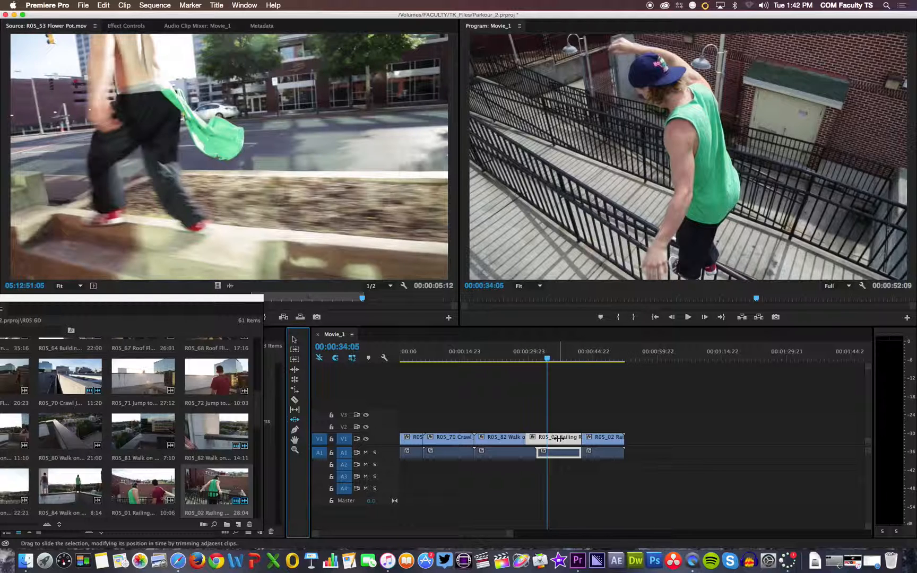
mouse_move(558, 438)
left_mouse_down()
mouse_move(584, 438)
mouse_move(533, 439)
mouse_move(544, 438)
left_mouse_up()
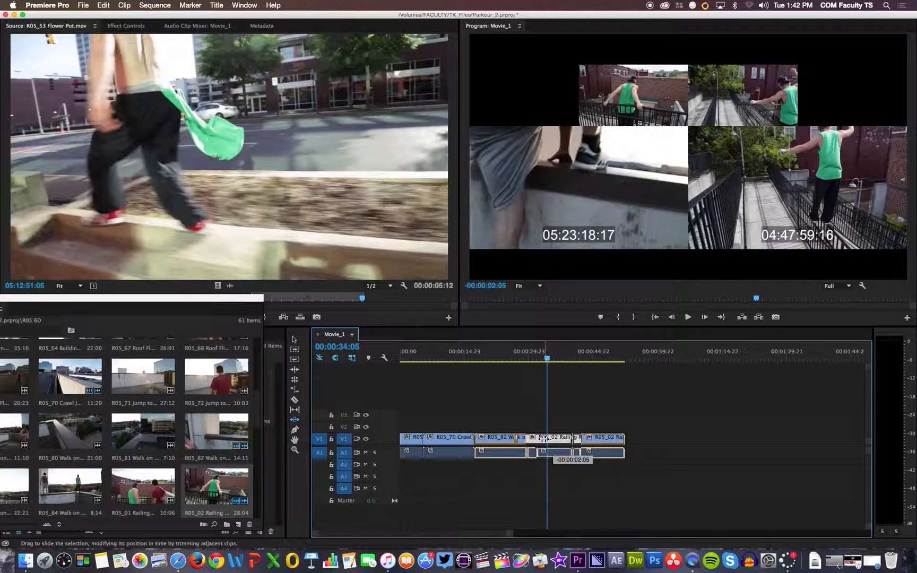
left_click_drag(543, 439, 541, 438)
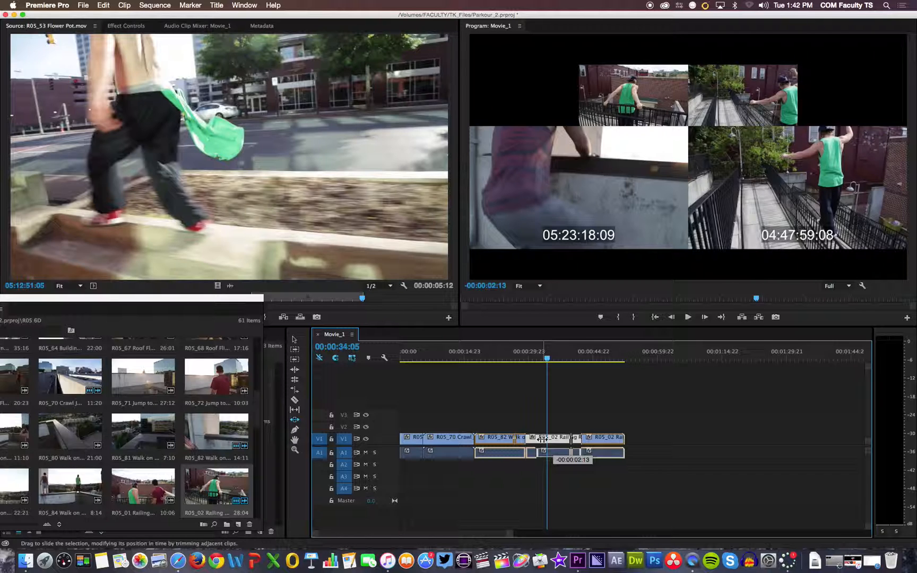
left_click_drag(542, 438, 534, 439)
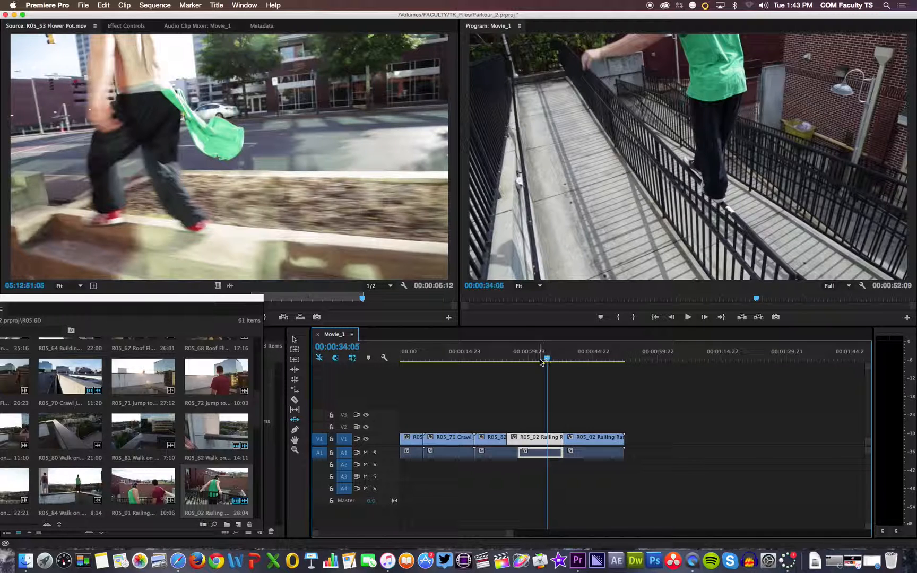
- Set the source in point of R05_53 Flower Pot.mov at 05:12:48:11
left_click(401, 309)
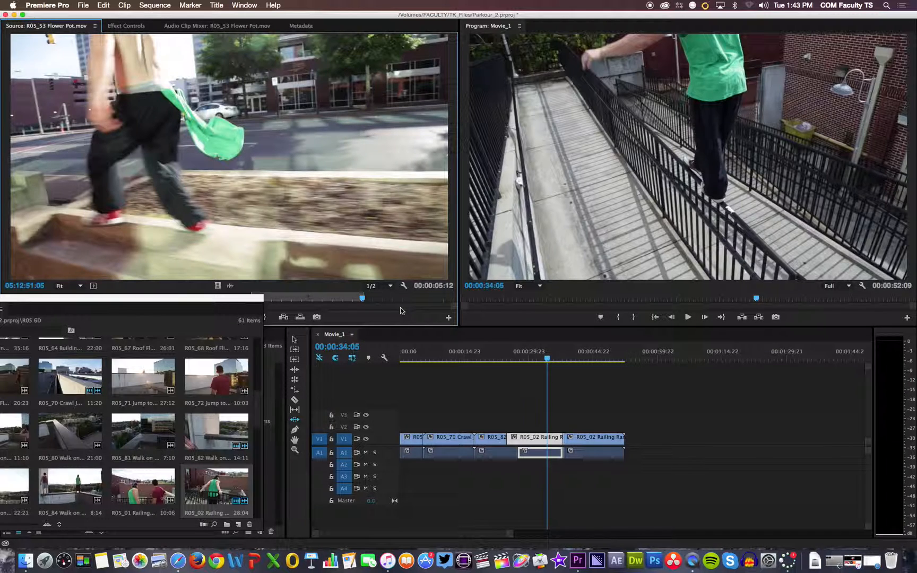
left_click(331, 301)
left_click(379, 300)
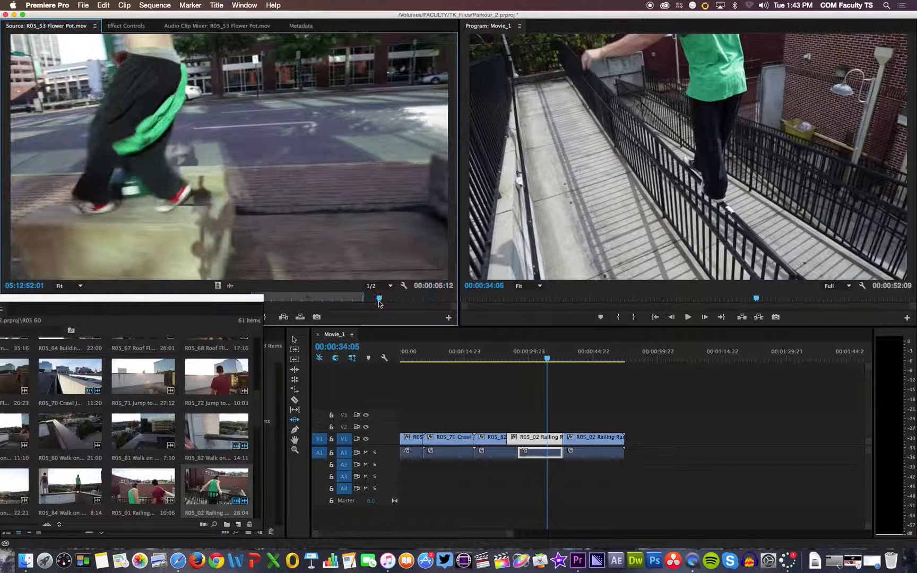
left_click(308, 298)
key("i")
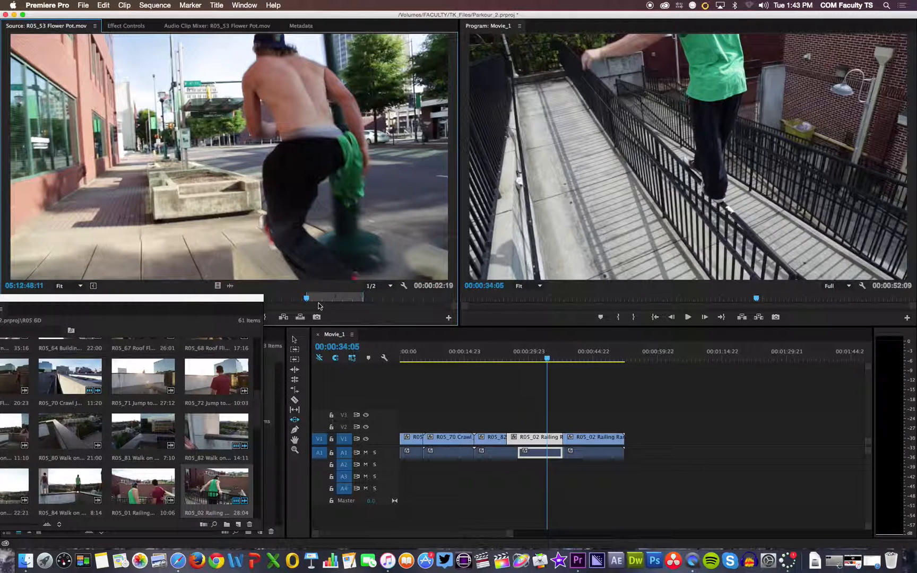
- Insert the marked R05_53 Flower Pot footage at the end of the sequence, at 00:00:52:04
left_click_drag(255, 299, 195, 317)
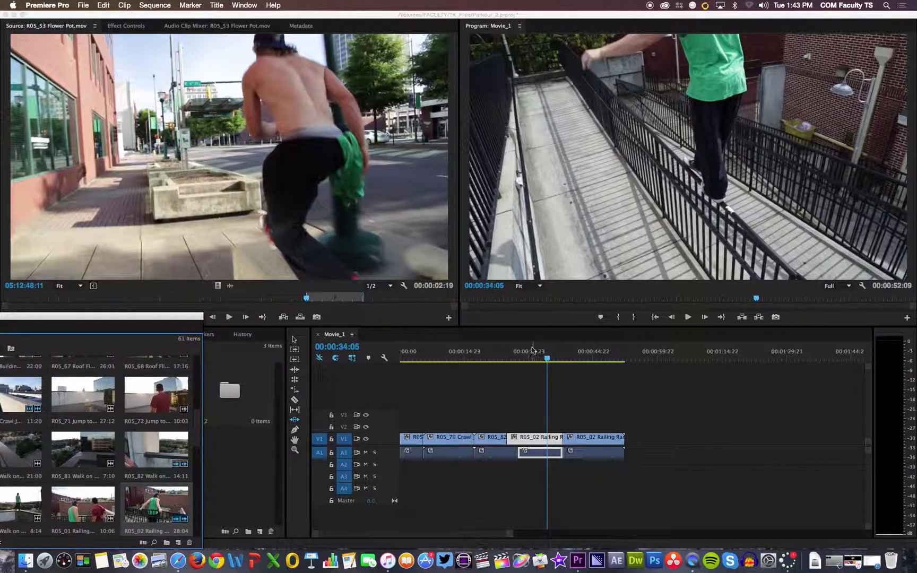
left_click_drag(550, 363, 627, 369)
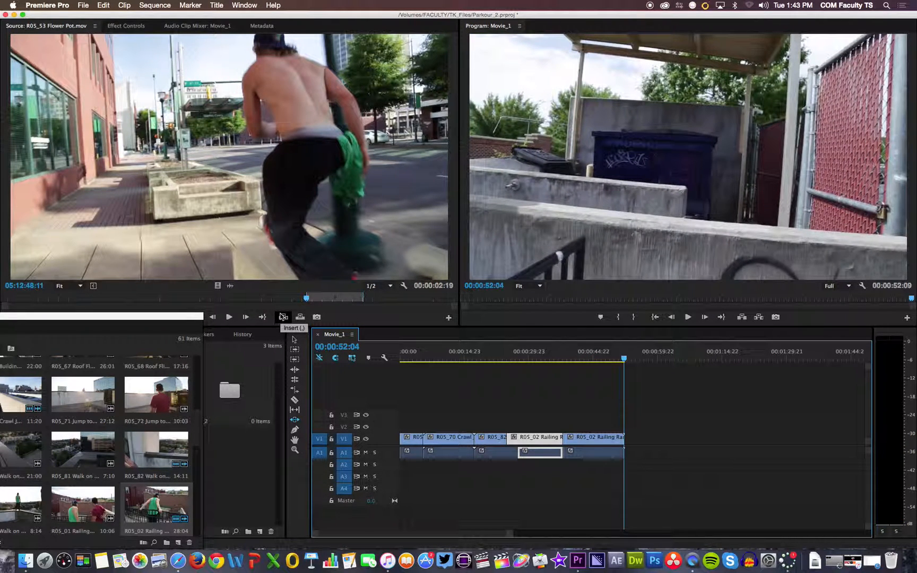
left_click(283, 317)
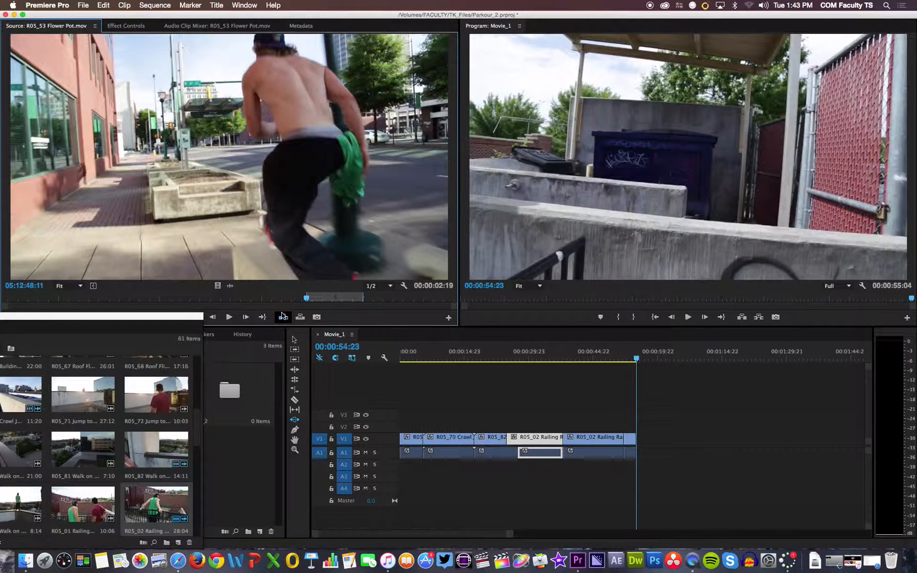
- Open R05_72 Jump to Beam.mov as source and mark its in point at 05:20:30:09 and out point at 05:20:32:01
double_click(156, 395)
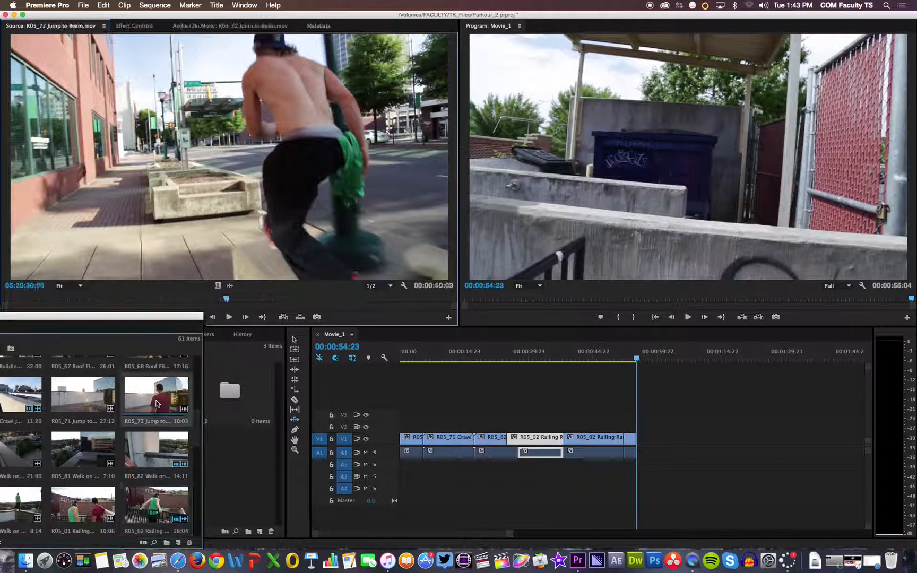
left_click(243, 299)
key("i")
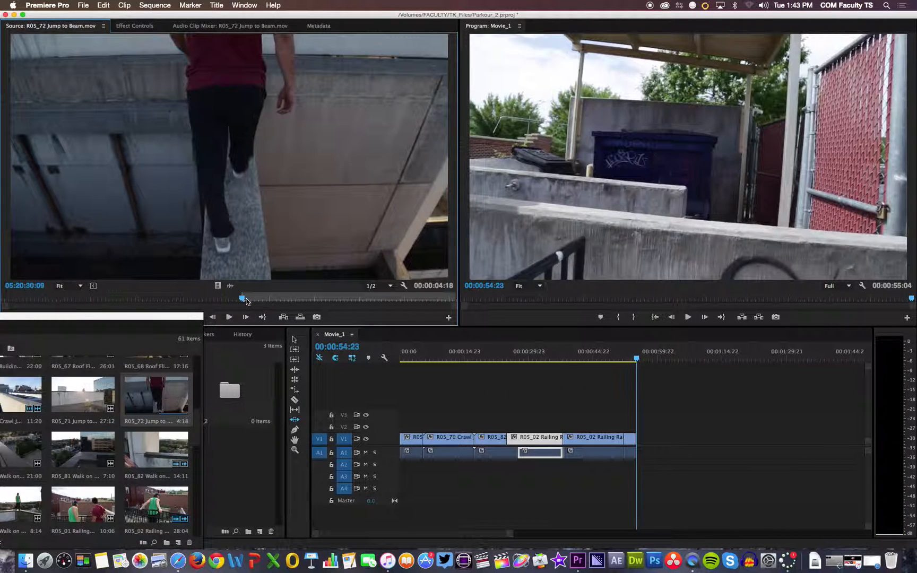
left_click(315, 299)
key("o")
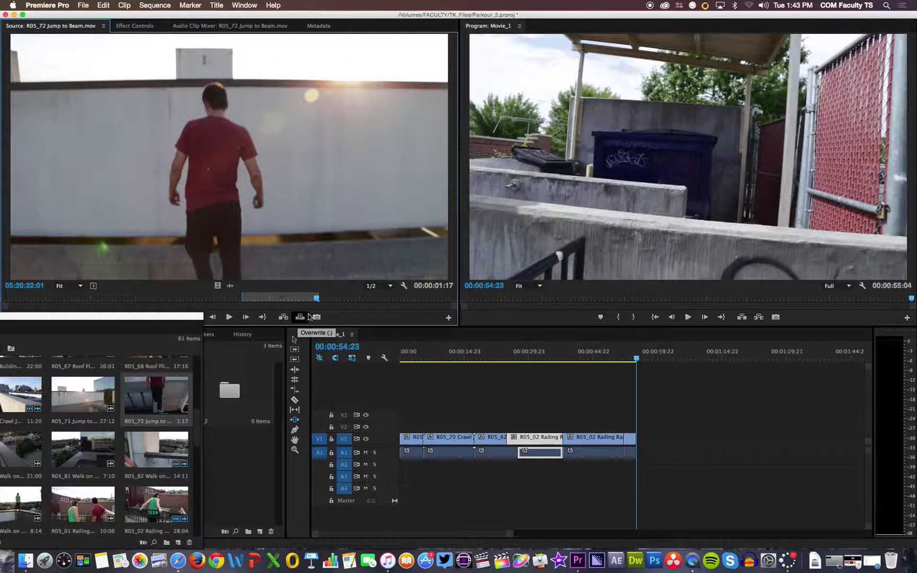
- Mark a sequence in point at 00:00:37:23 and overwrite the marked R05_72 Jump to Beam footage there
left_click(629, 366)
left_click_drag(636, 363, 564, 367)
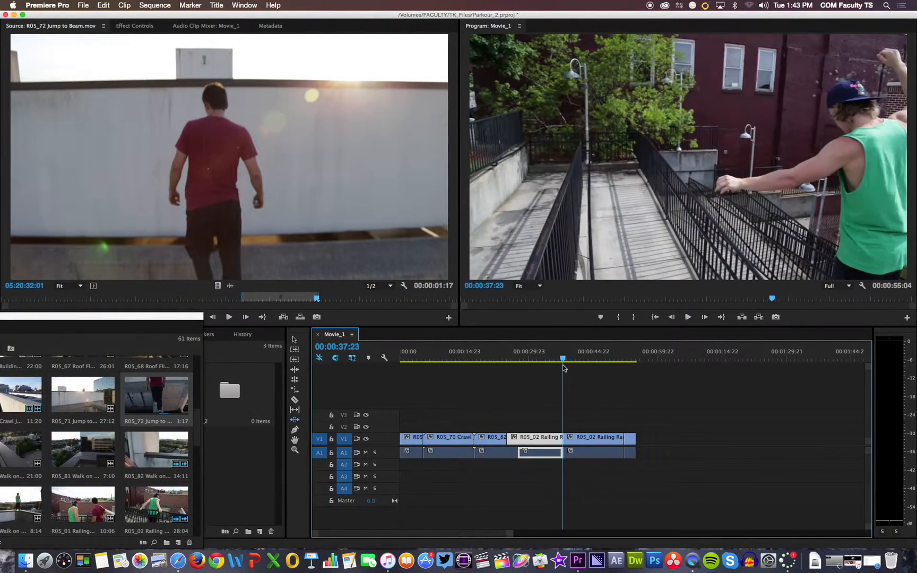
key("i")
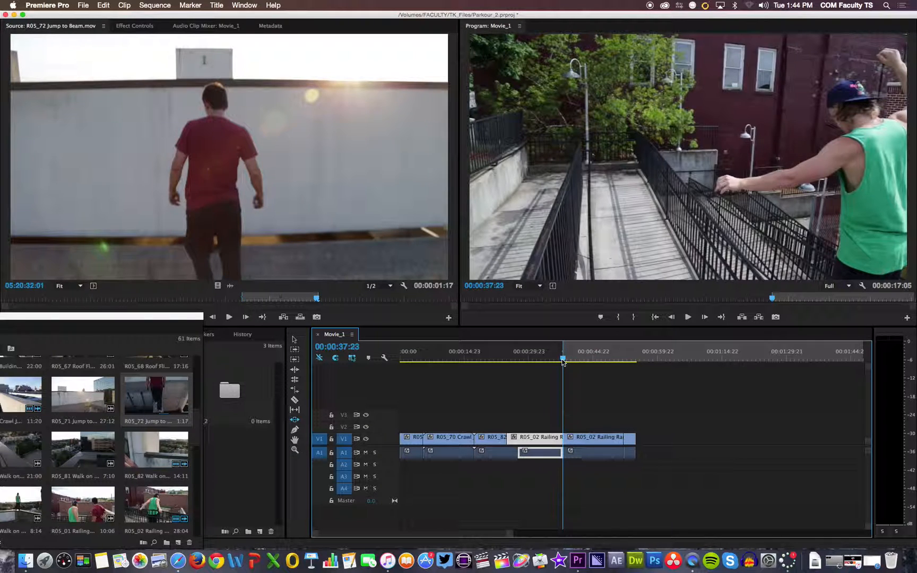
left_click(301, 318)
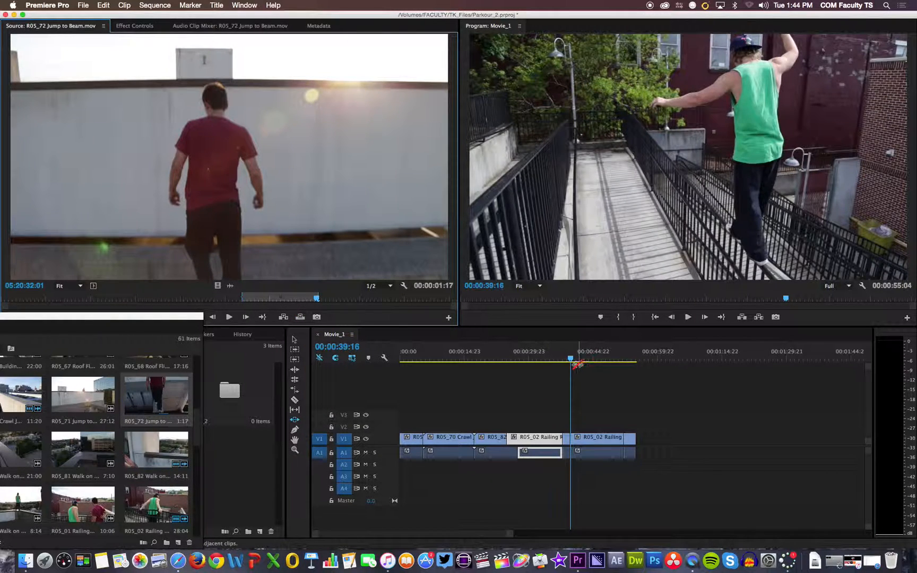
- Mark the overwritten Jump to Beam clip as a range in the sequence and lift it out
left_click_drag(572, 362, 568, 364)
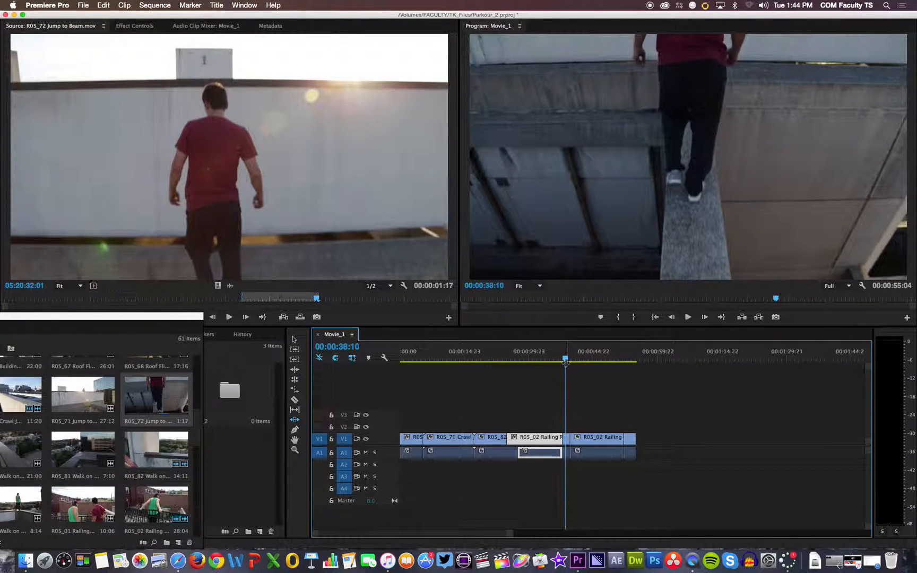
left_click_drag(567, 364, 566, 363)
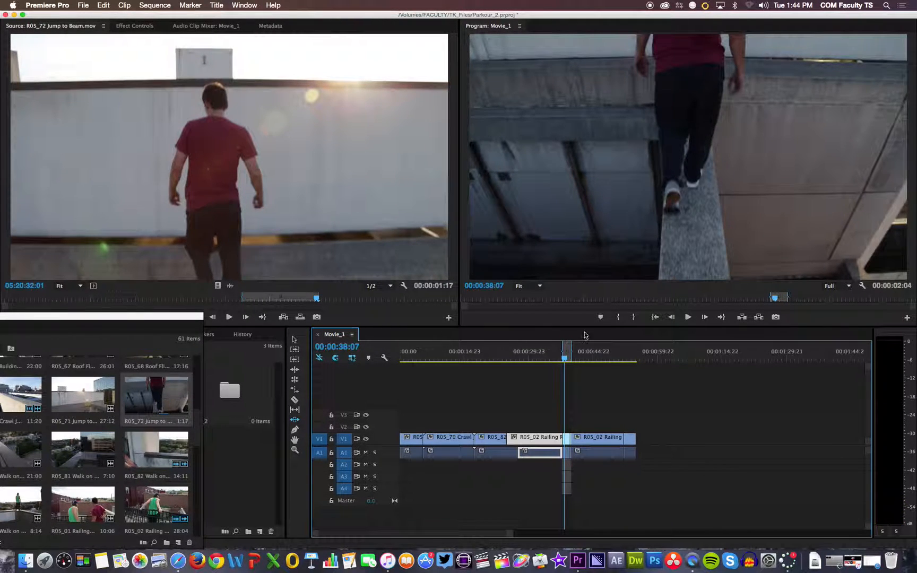
left_click(744, 318)
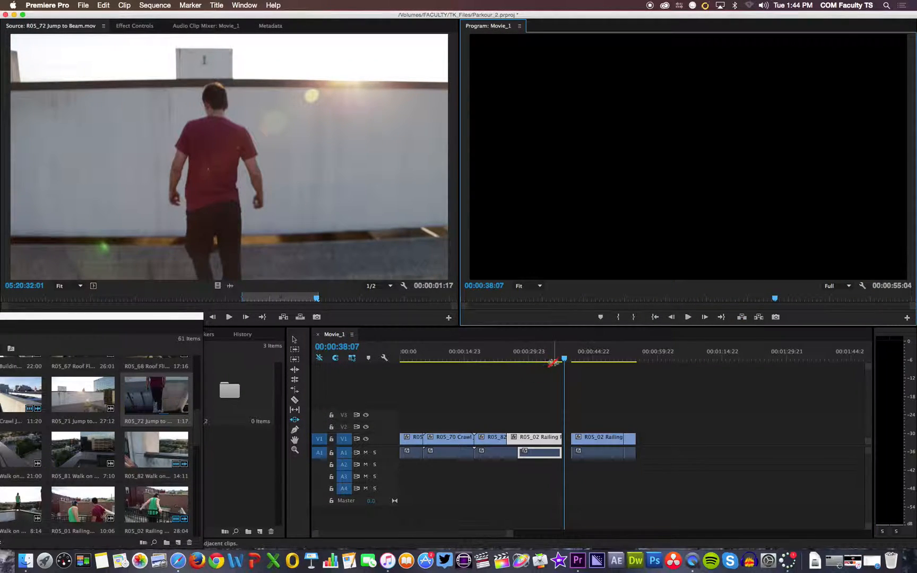
- Undo the lift, mark the range of the Jump to Beam clip, and extract it to close the gap
left_click(562, 361)
left_click(566, 362)
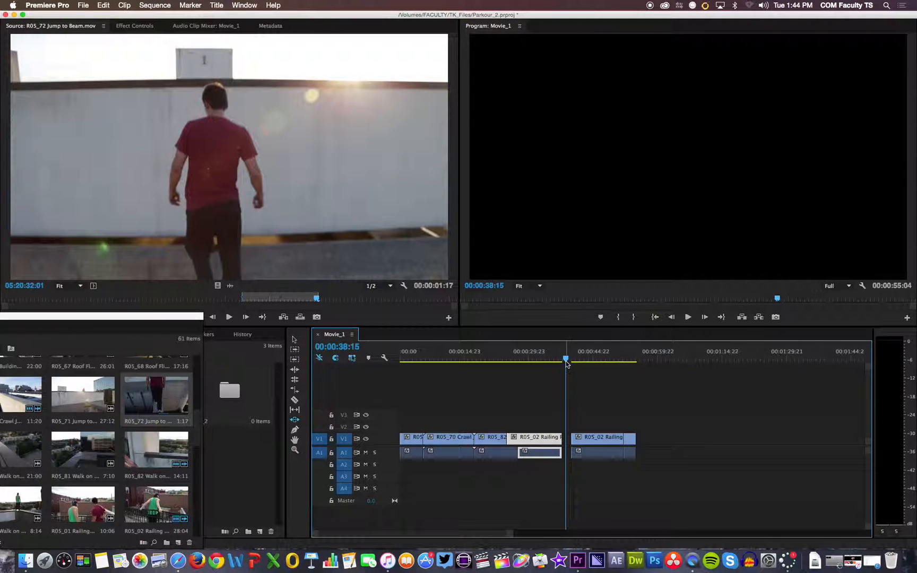
key("x")
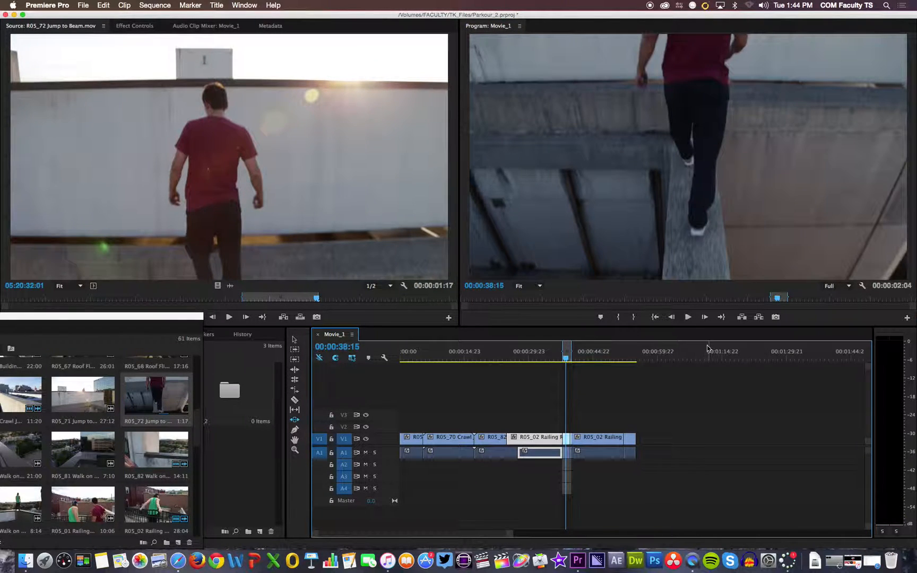
left_click(759, 318)
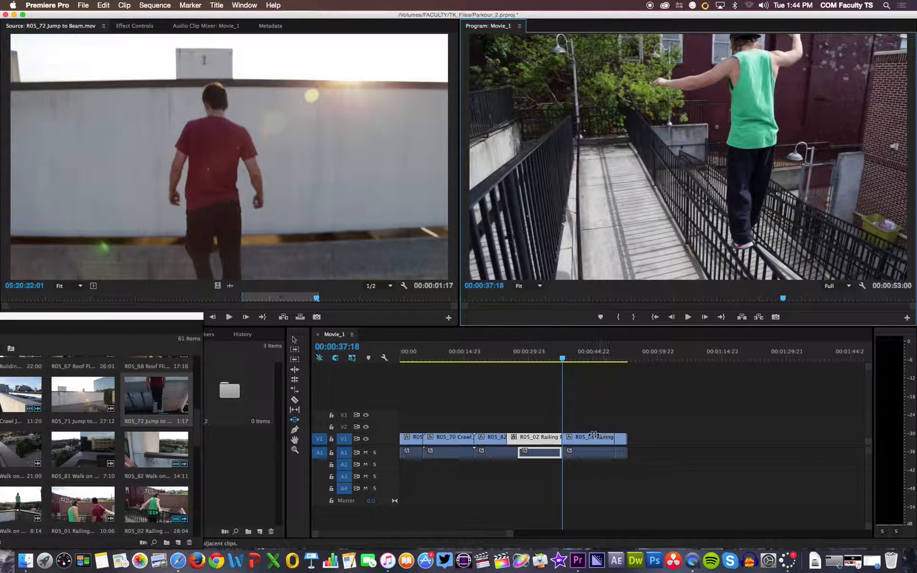
- Select the cut between the two R05_02 Railing clips with the Selection Tool and open it in trim mode
left_click(294, 339)
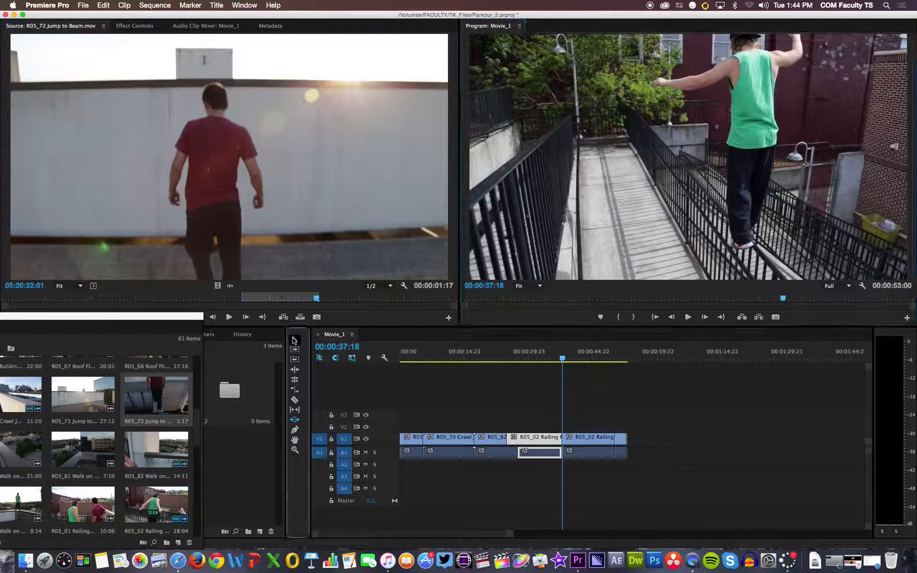
left_click(560, 438)
double_click(561, 438)
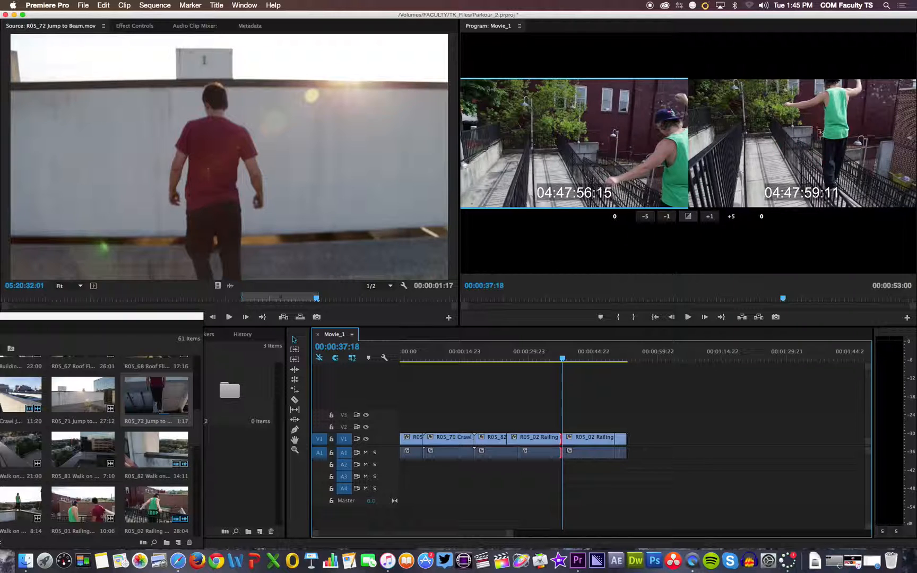
- Try trimming the outgoing R05_02 Railing clip forward 5 frames, back 1 frame and forward 1 frame
left_click(731, 216)
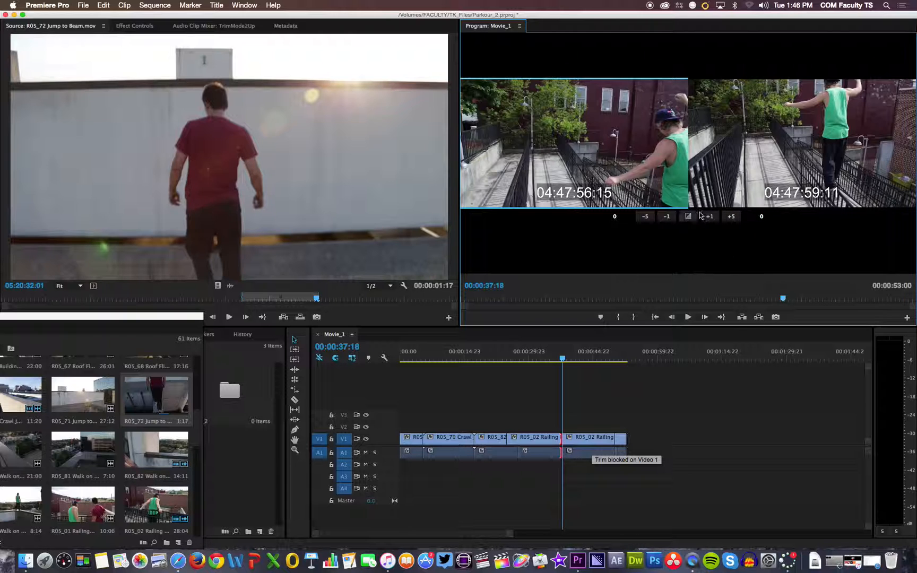
left_click(667, 216)
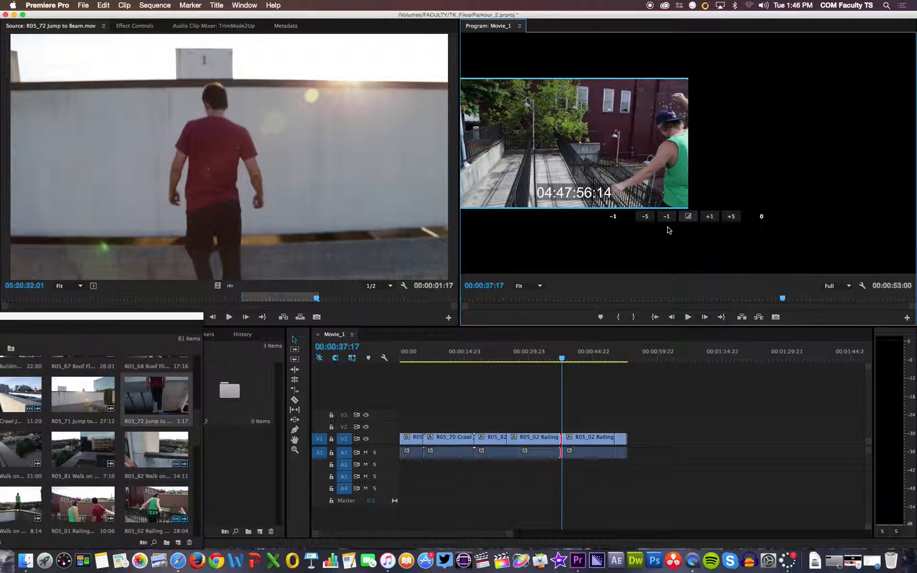
left_click(709, 216)
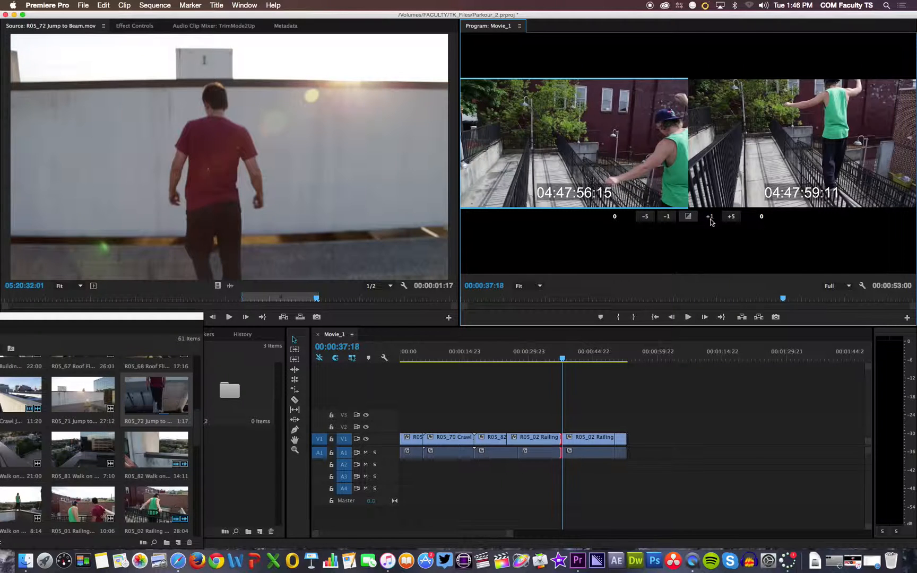
- Apply the default transition at the selected cut between the two R05_02 Railing clips
left_click(689, 216)
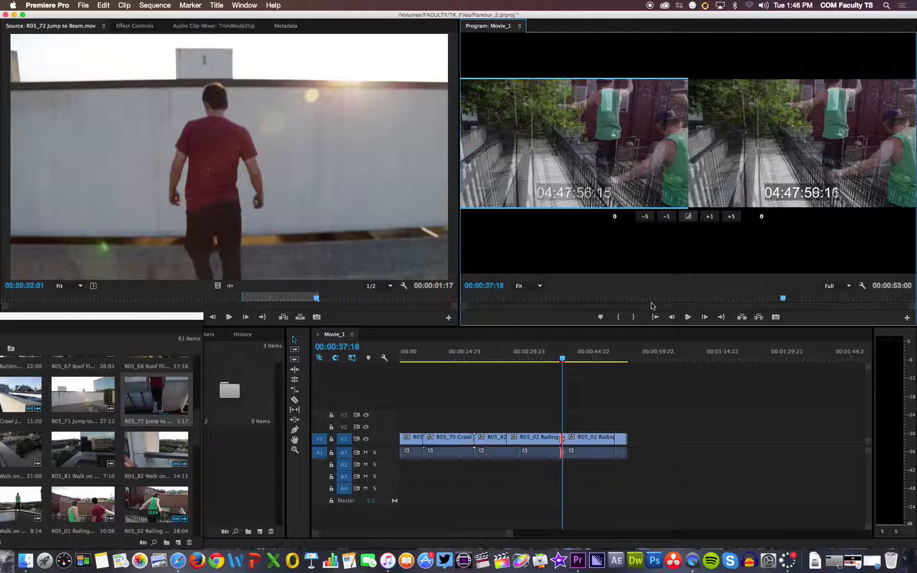
- Play the sequence across the cut between the two R05_02 Railing clips to preview the transition
left_click_drag(562, 363, 584, 362)
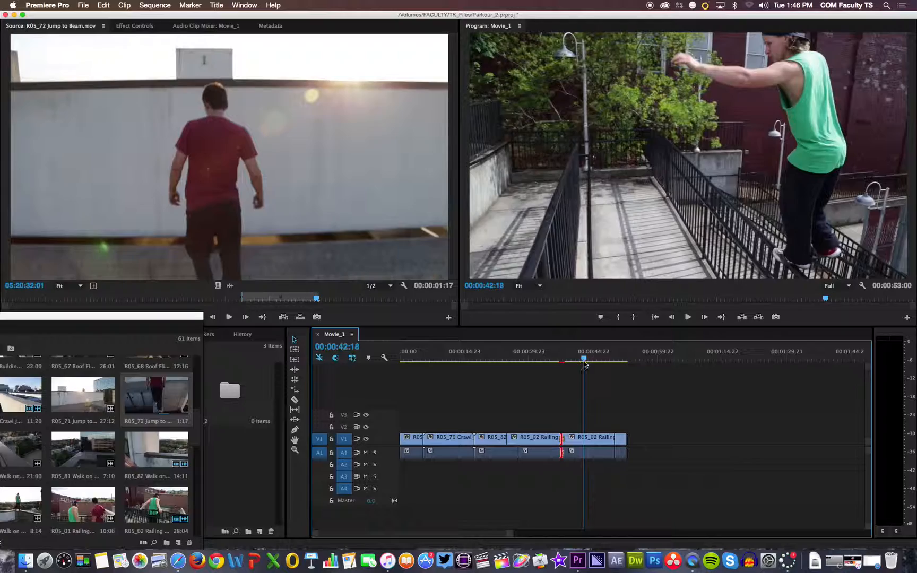
left_click_drag(584, 361, 556, 362)
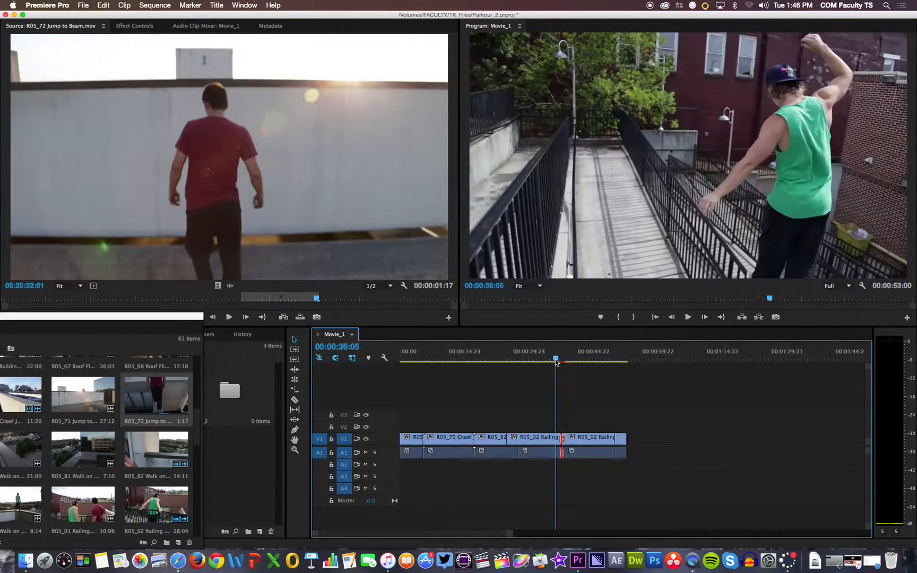
key("space")
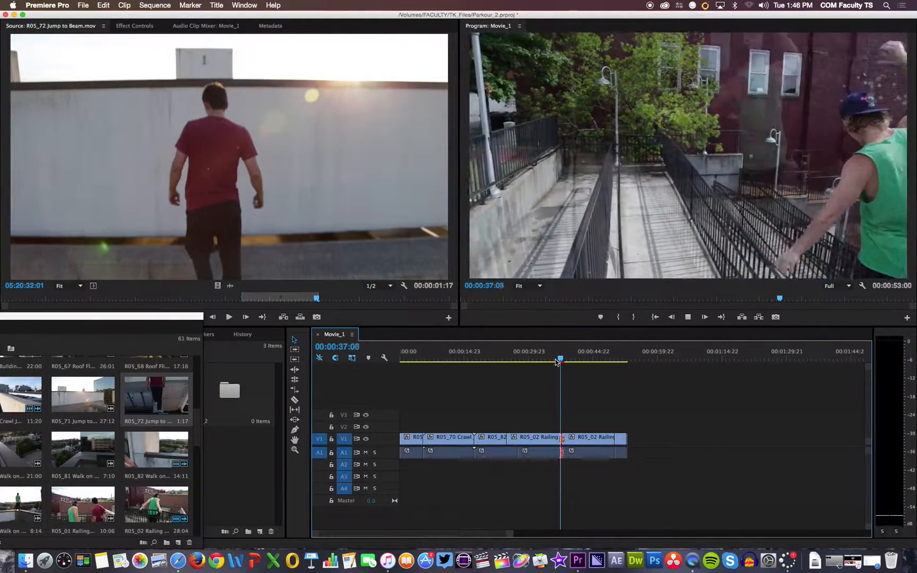
key("space")
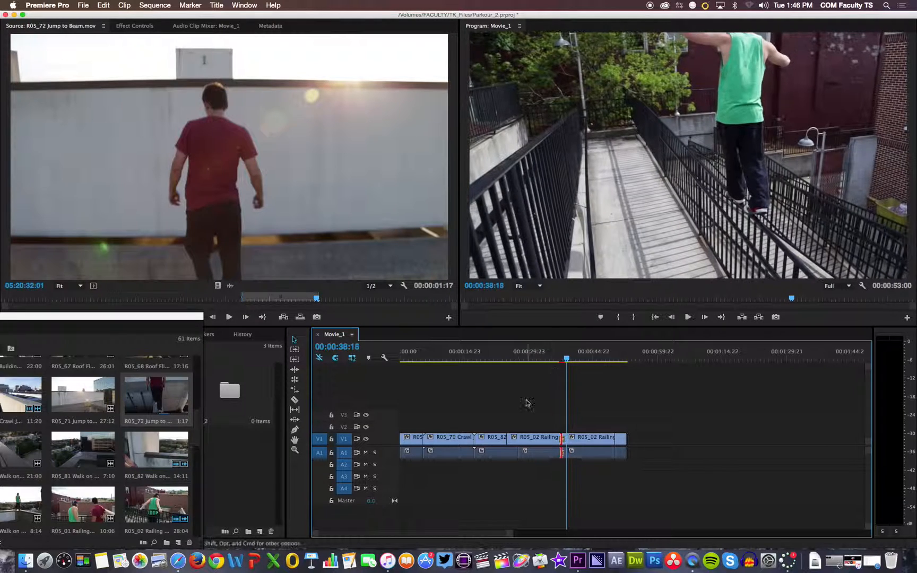
- Try trimming the outgoing R05_70 Crawl clip at its cut with R05_82 by +5, -1 and +1 frames in trim mode, then leave trim mode
double_click(472, 439)
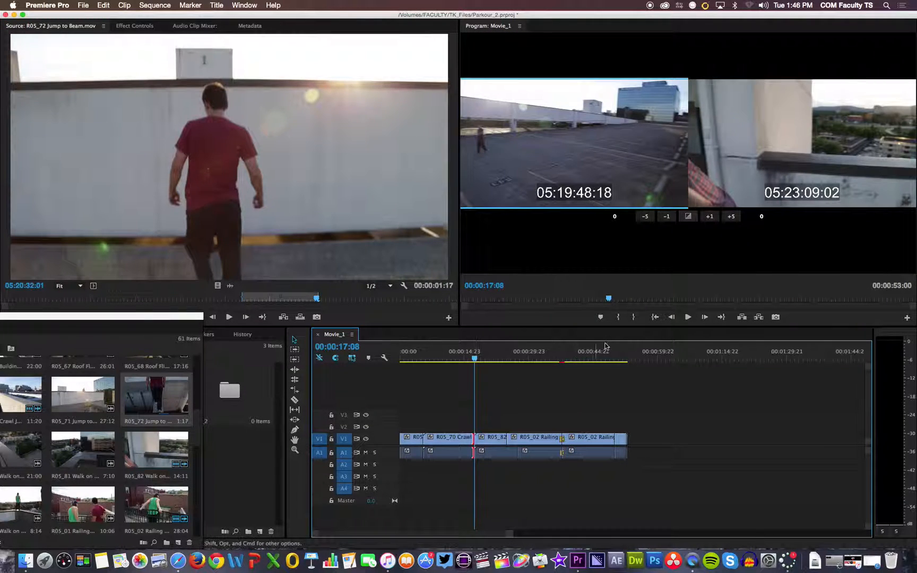
left_click(731, 217)
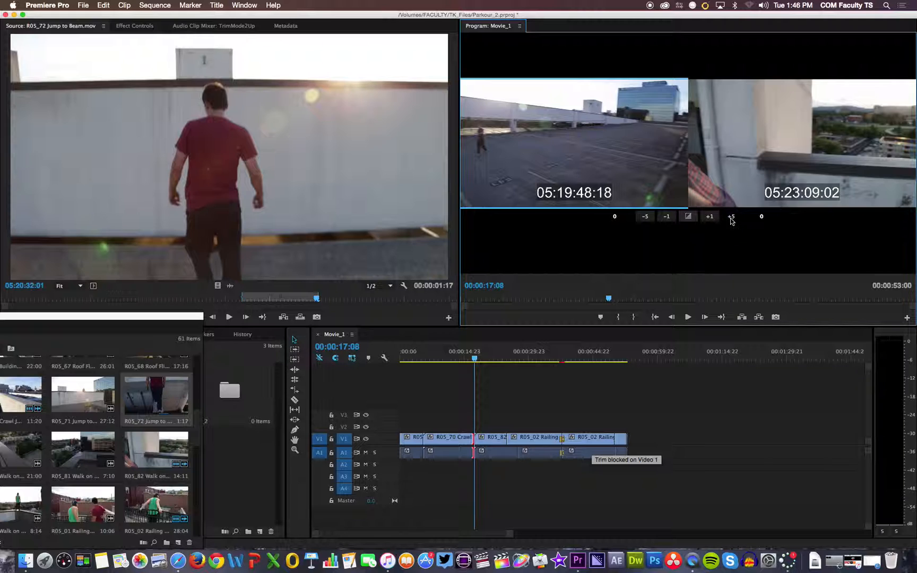
left_click(668, 217)
left_click(710, 217)
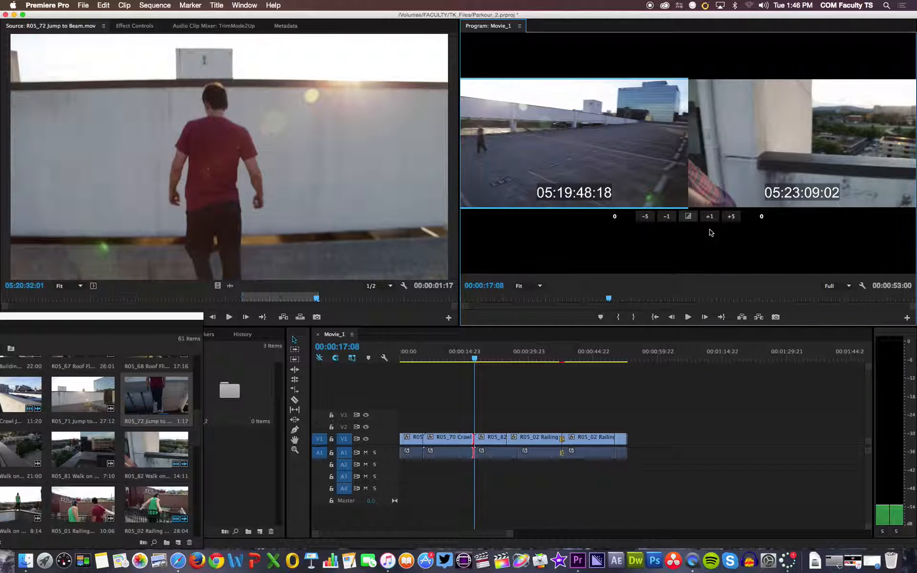
left_click(708, 219)
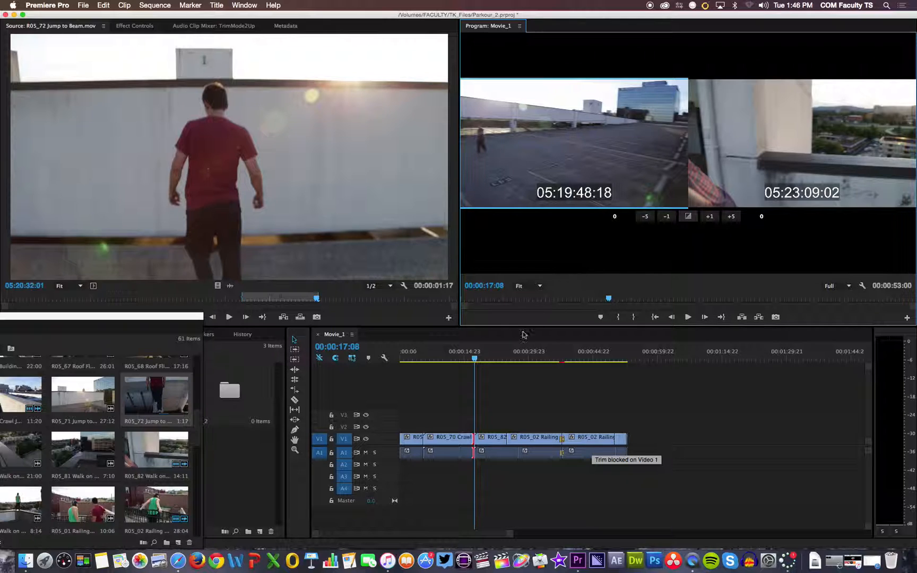
left_click_drag(474, 359, 501, 361)
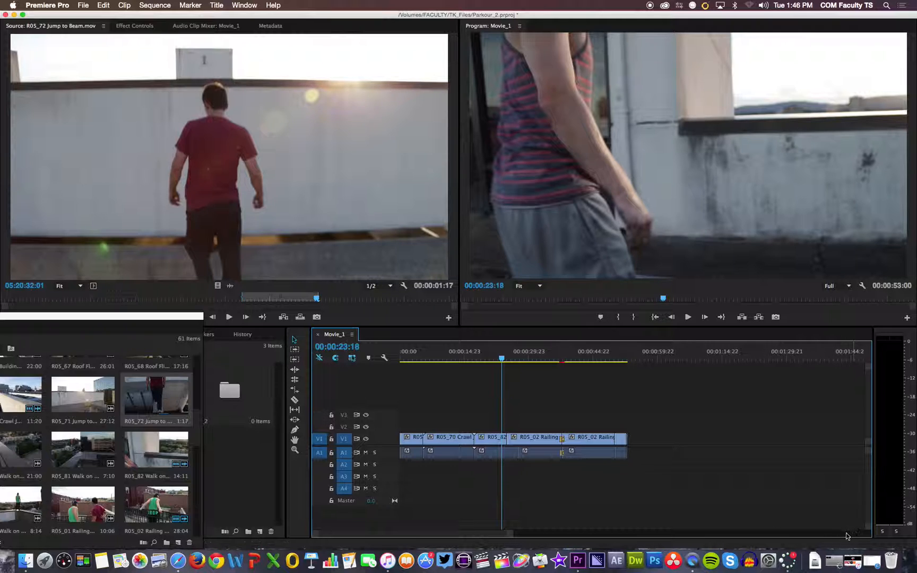
left_click(694, 562)
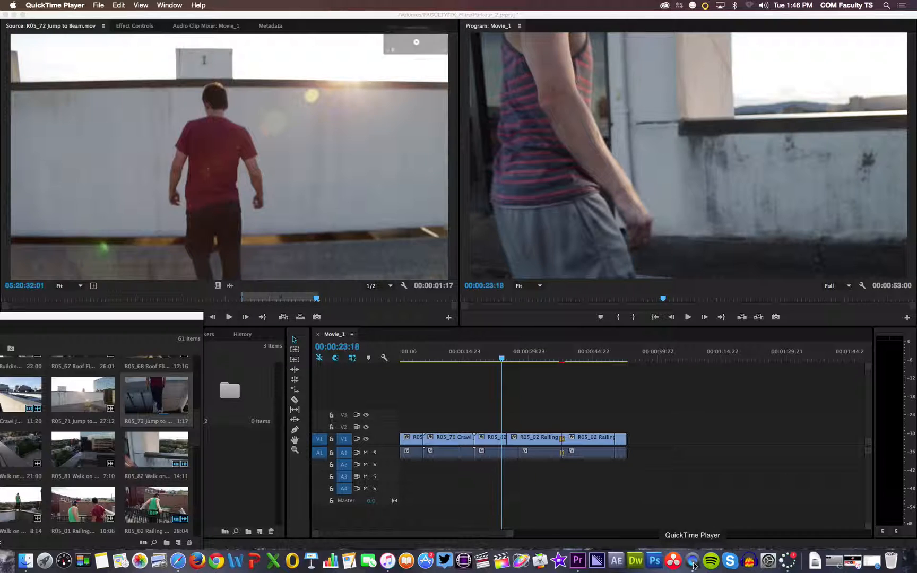